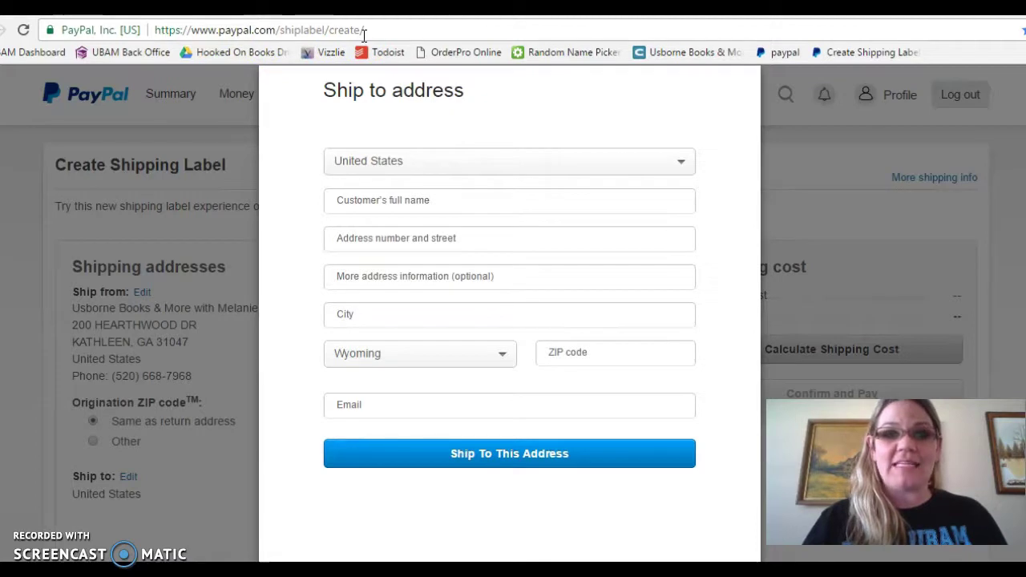
# Enter the recipient's full name and street address, correcting the misspelled street name.
pyautogui.click(413, 201)
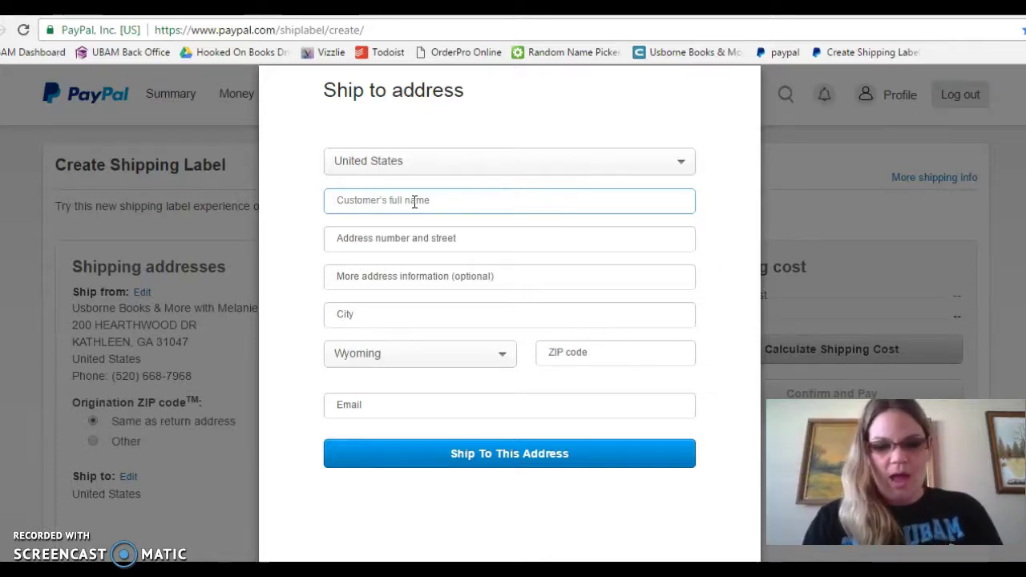
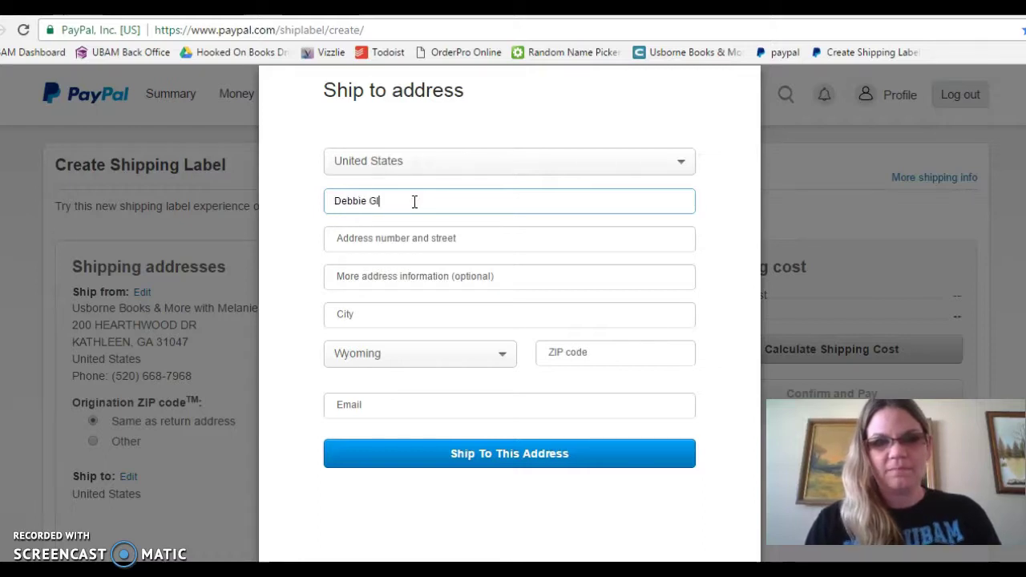
pyautogui.press('Tab')
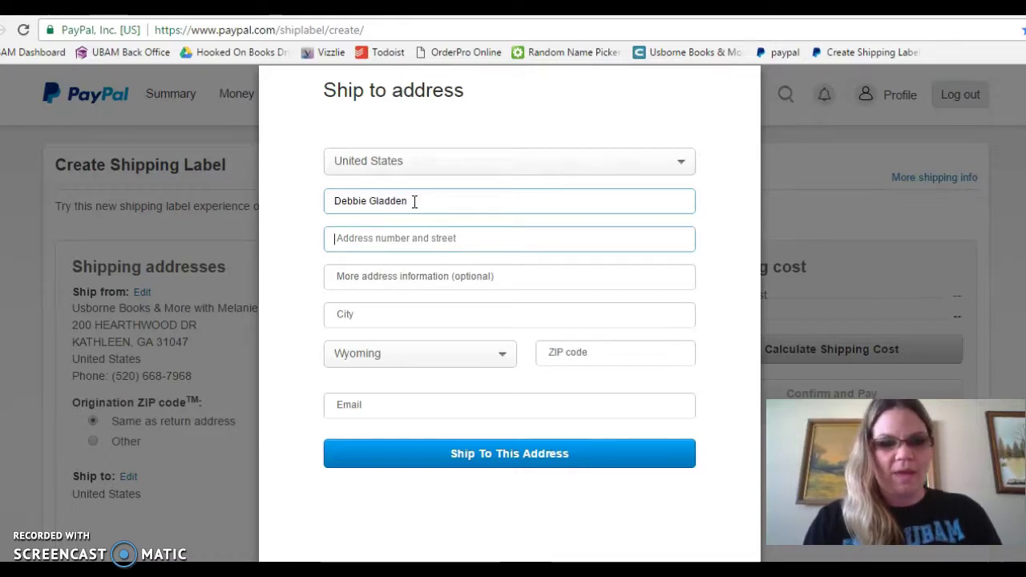
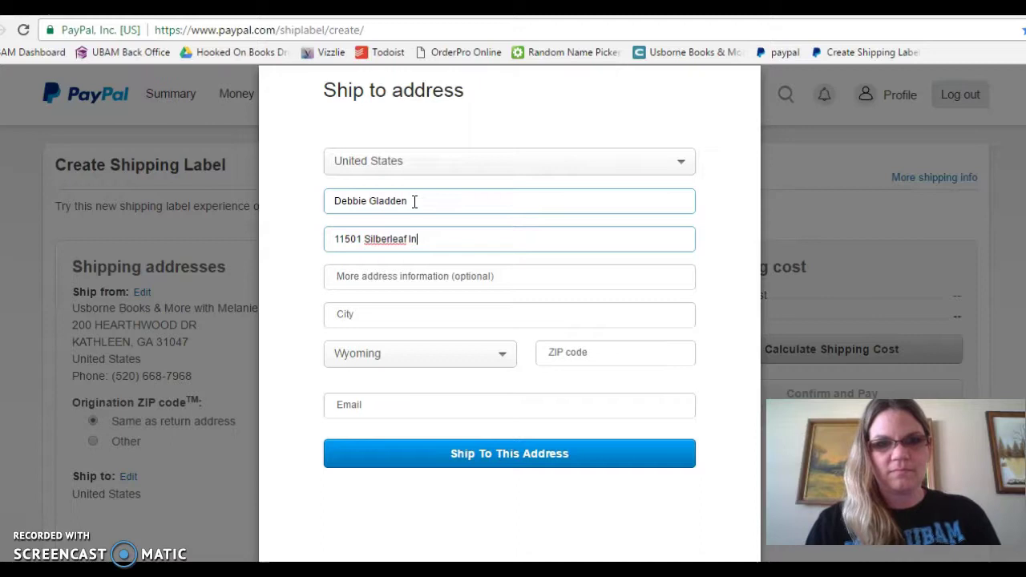
pyautogui.click(377, 239)
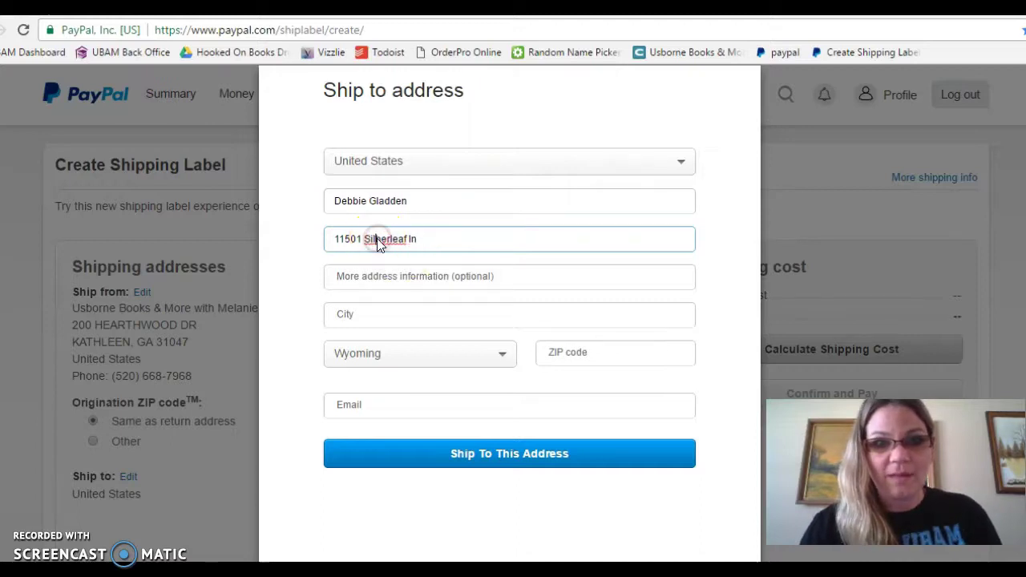
pyautogui.rightClick(377, 242)
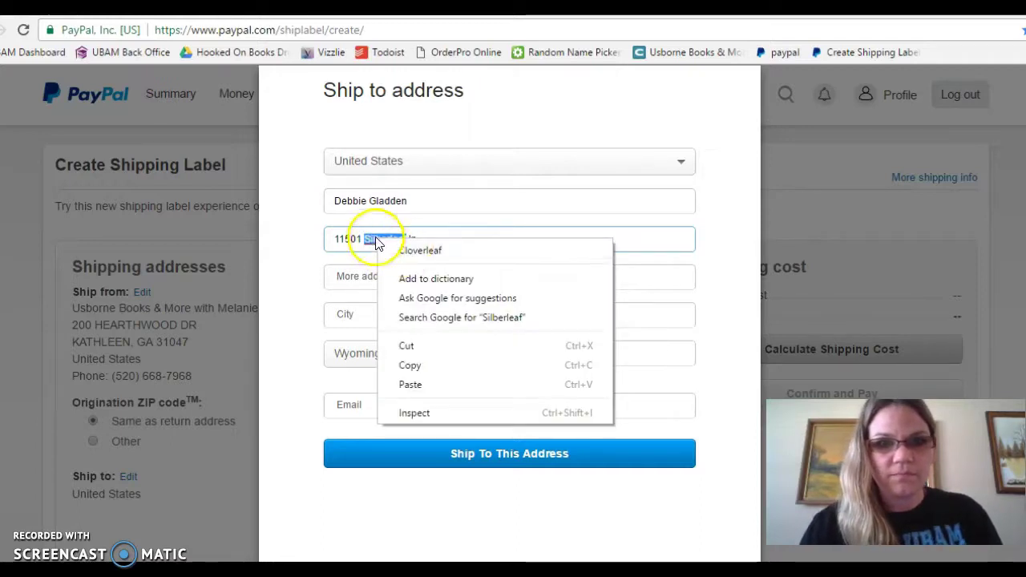
pyautogui.click(378, 240)
pyautogui.press('BackSpace')
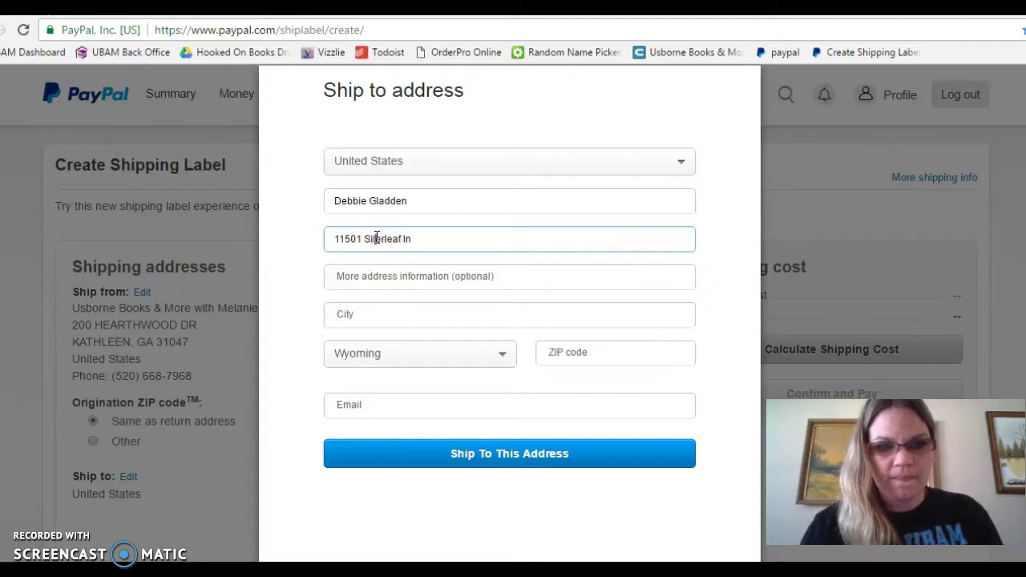
pyautogui.write('v')
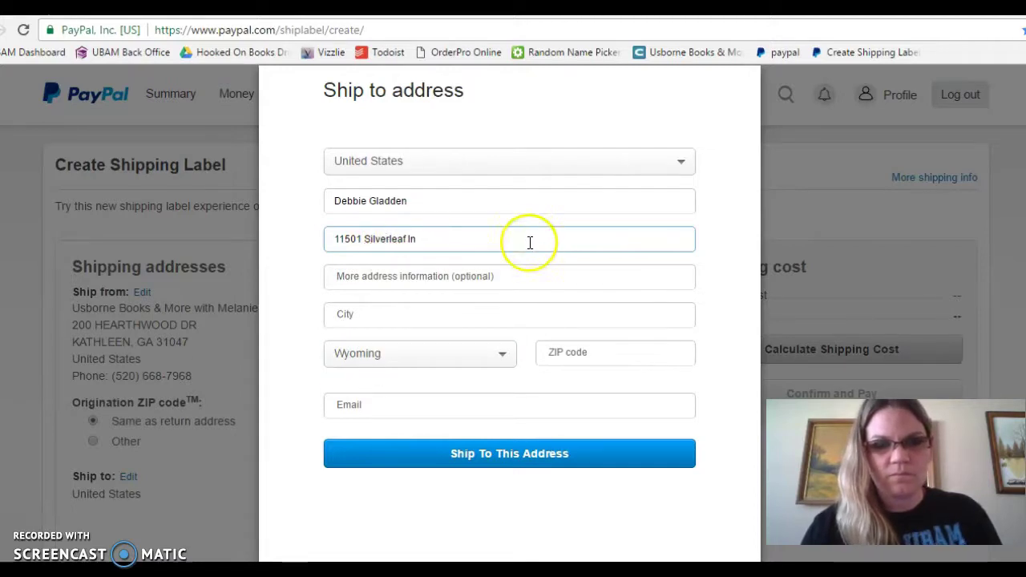
# Autofill the city, state and ZIP from the suggestion and save it as the ship-to address.
pyautogui.click(346, 317)
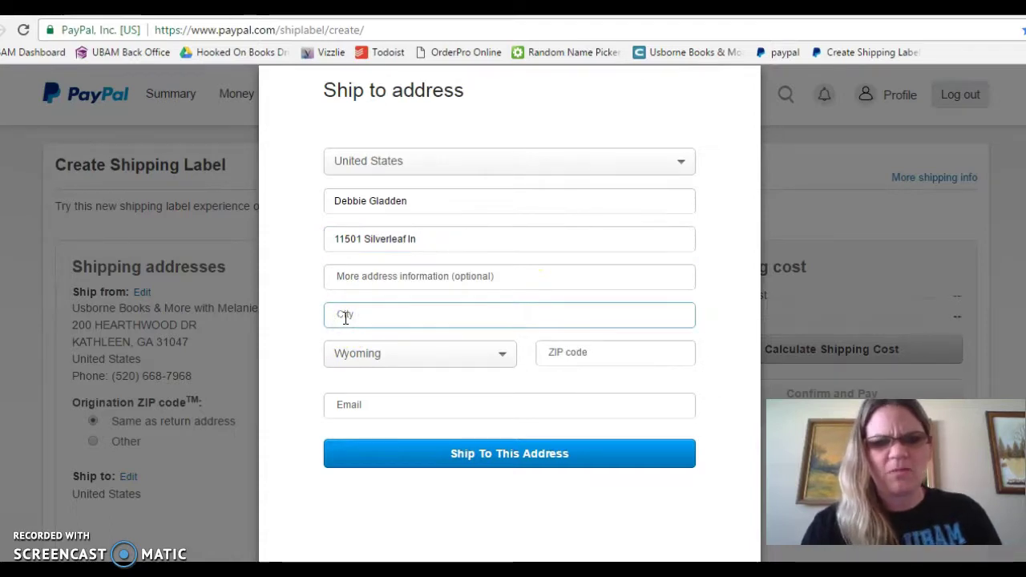
pyautogui.write('Fr')
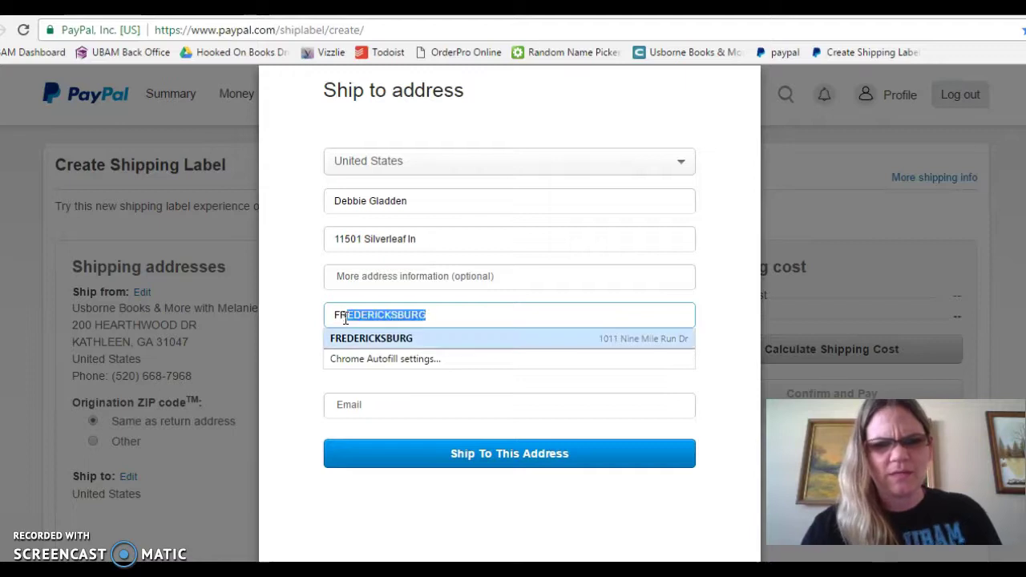
pyautogui.click(417, 340)
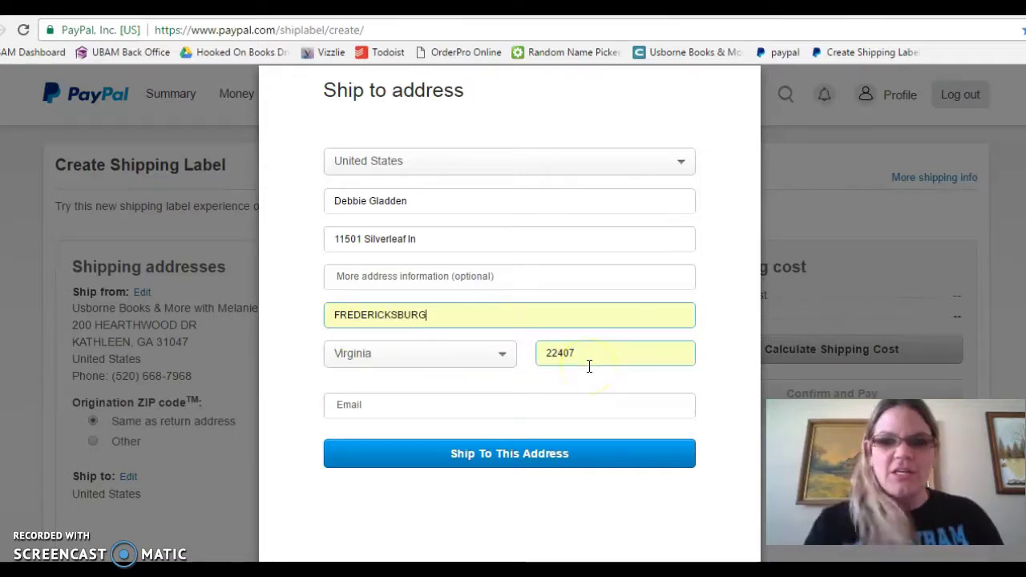
pyautogui.click(525, 459)
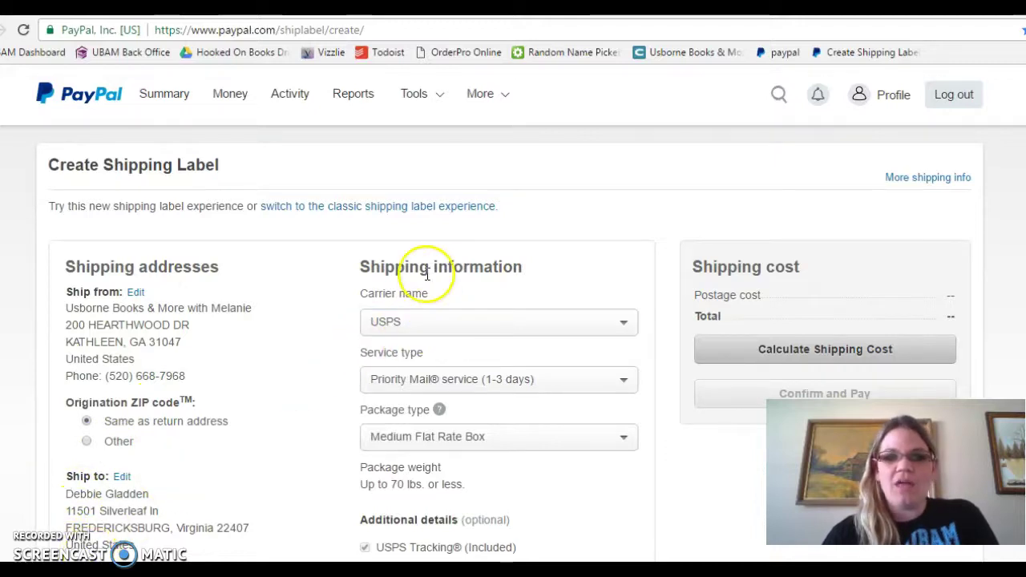
# Choose USPS as the carrier and expand the Service type list.
pyautogui.scroll(-1, 509, 345)
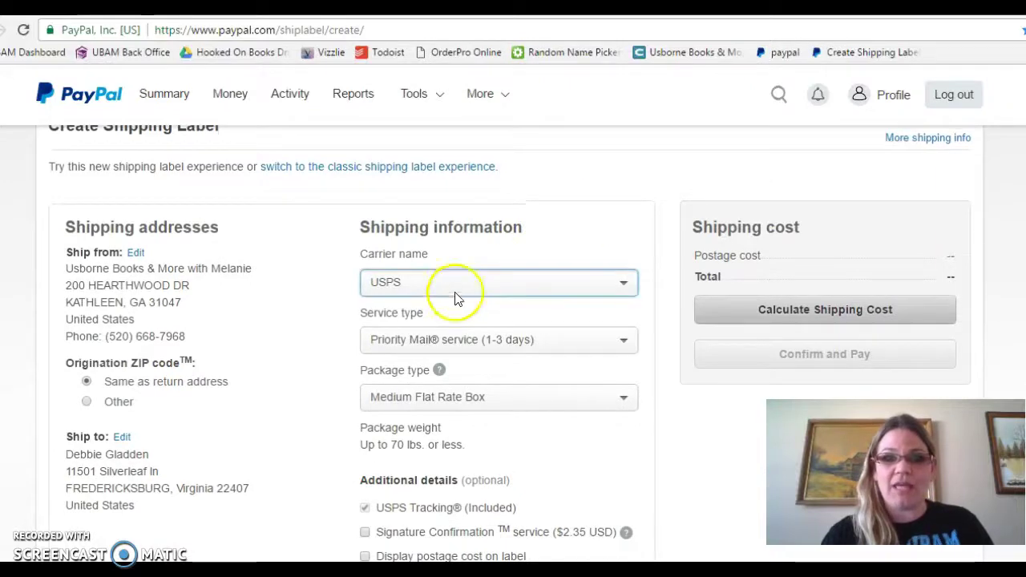
pyautogui.click(454, 291)
pyautogui.click(436, 319)
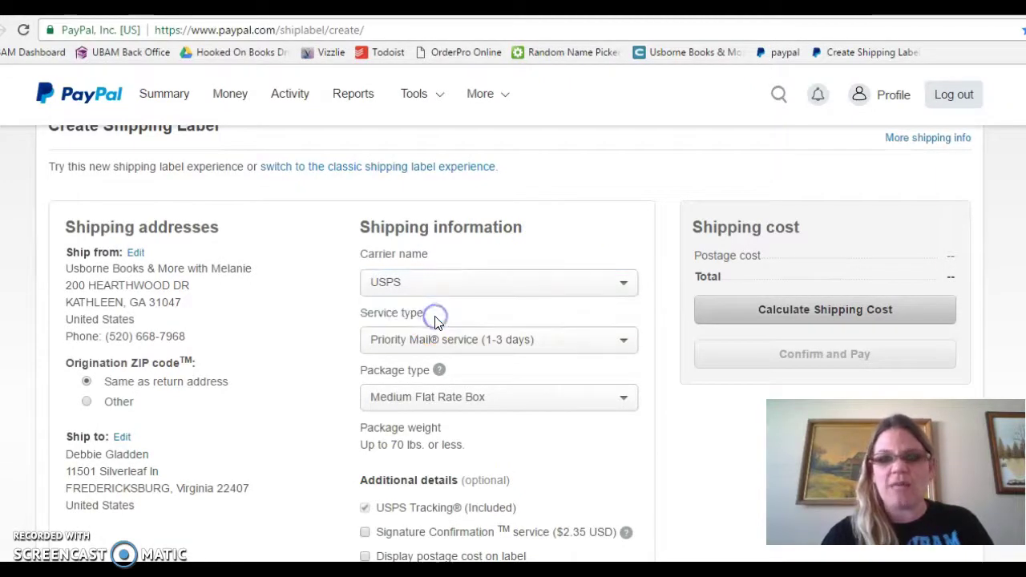
pyautogui.click(534, 340)
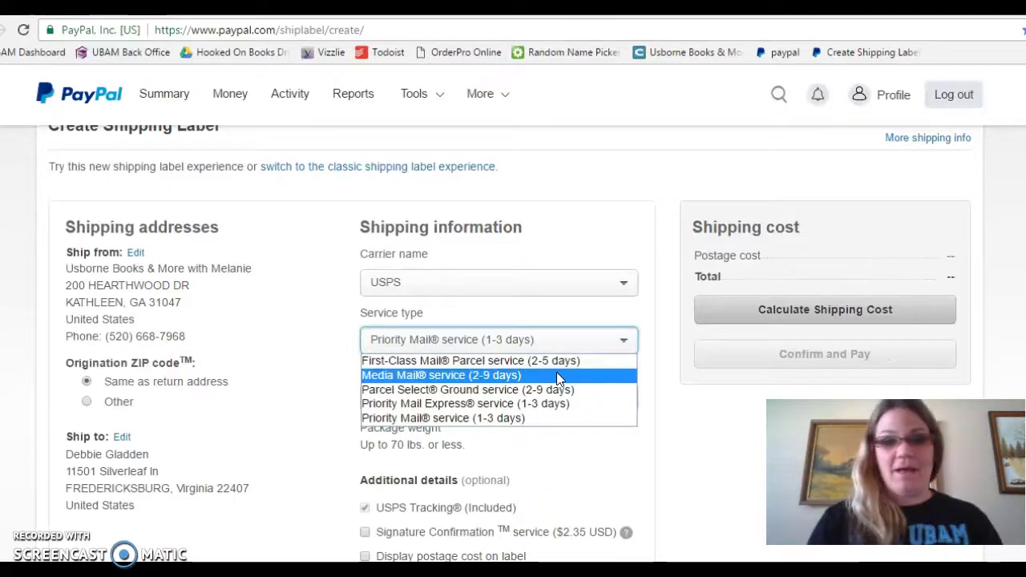
# Select Media Mail® service (2-9 days) and the Package/Thick Envelope package type.
pyautogui.click(558, 376)
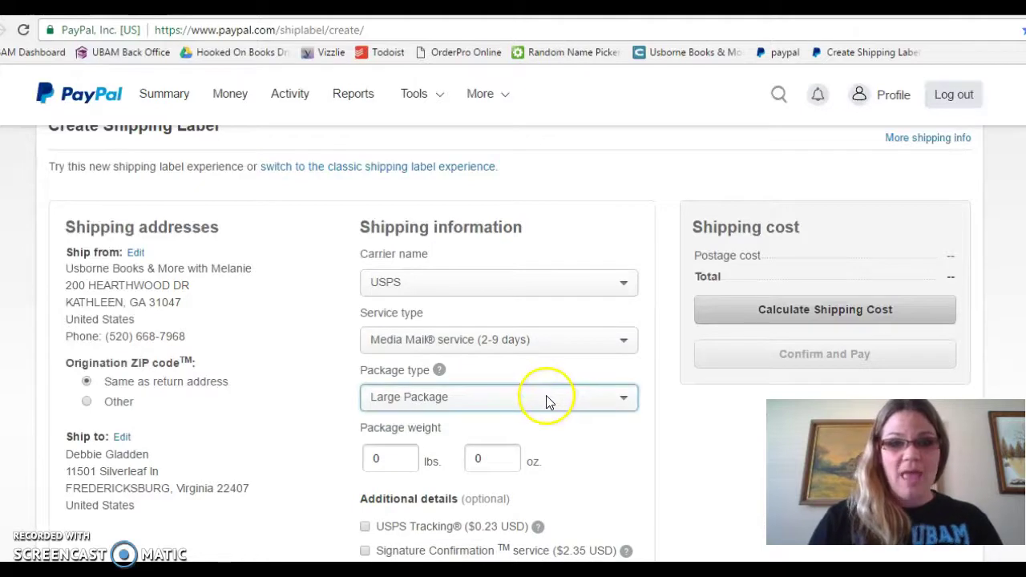
pyautogui.click(546, 396)
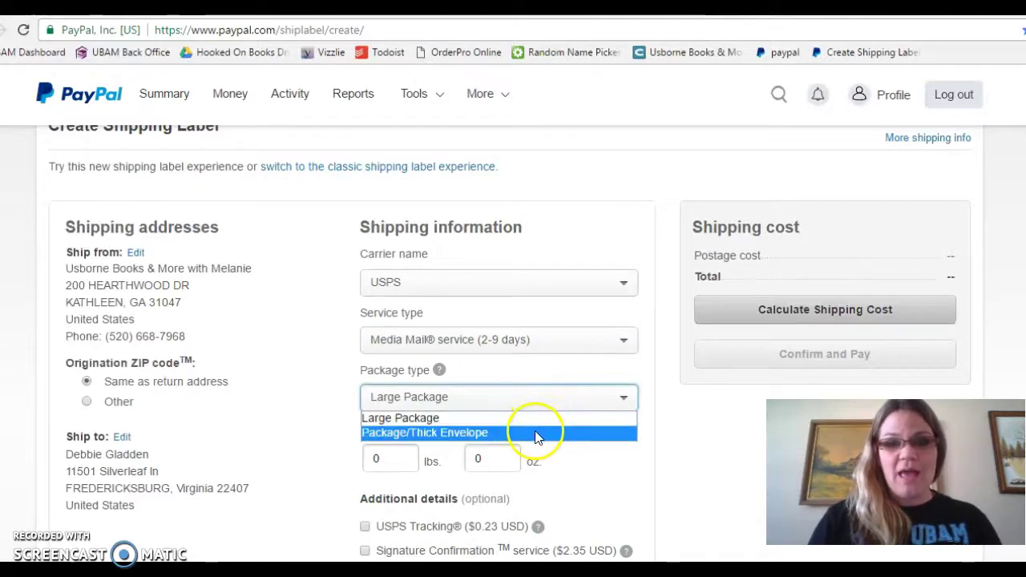
pyautogui.click(536, 433)
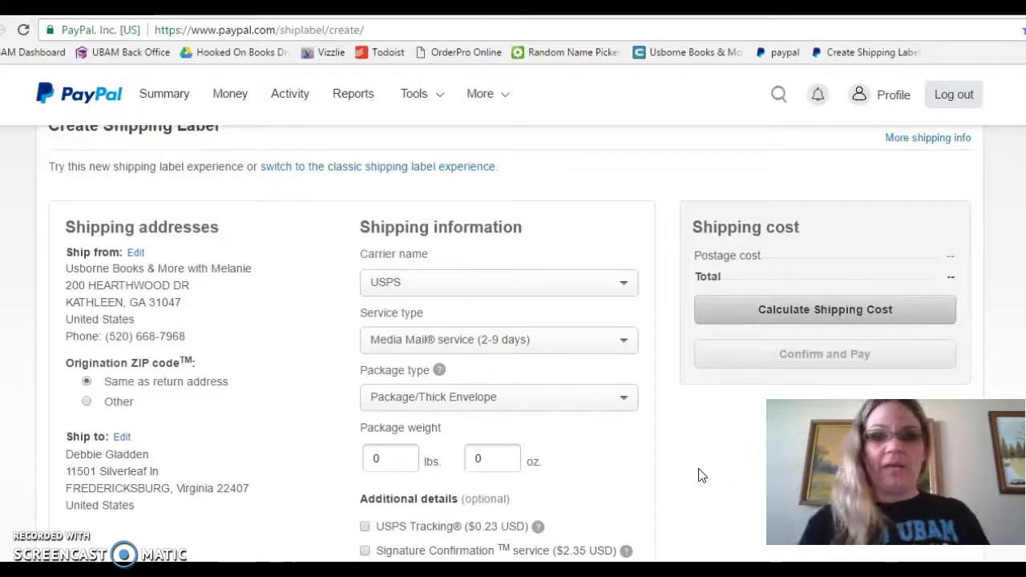
# Set the package weight to 2 lbs 7 oz, leaving the optional extras unchecked.
pyautogui.click(488, 458)
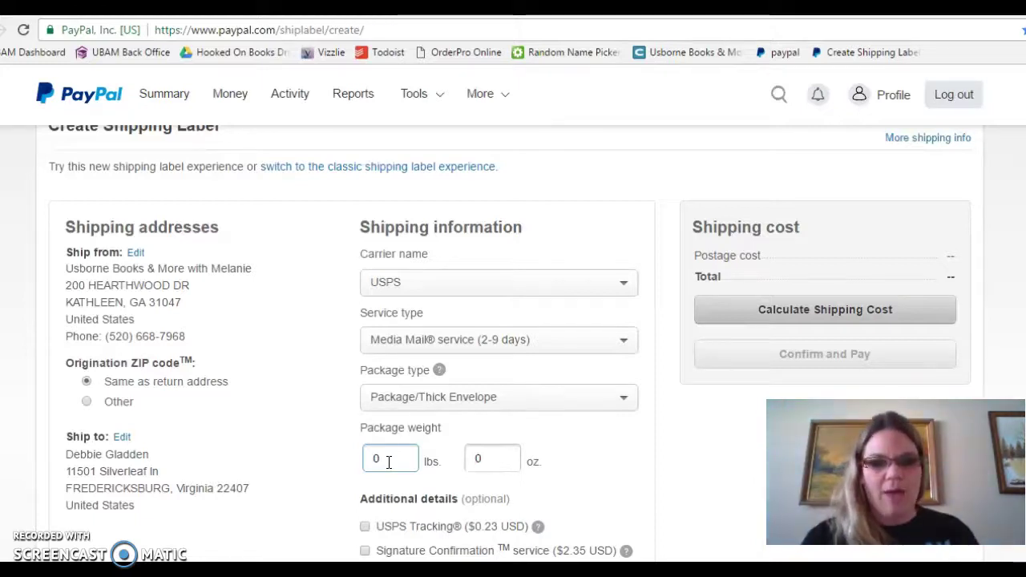
pyautogui.click(388, 463)
pyautogui.write('2')
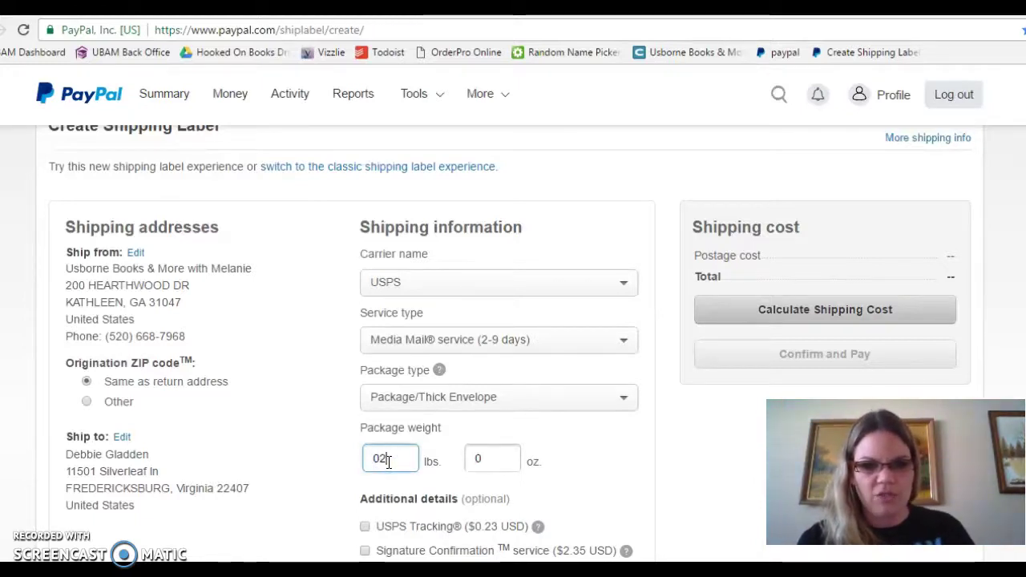
pyautogui.press('BackSpace')
pyautogui.press('Tab')
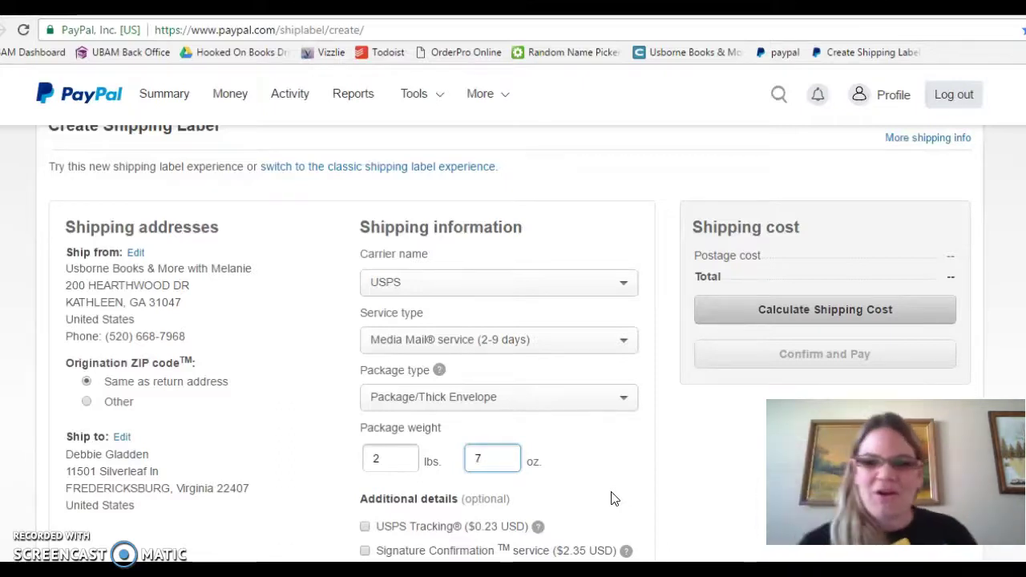
pyautogui.click(731, 495)
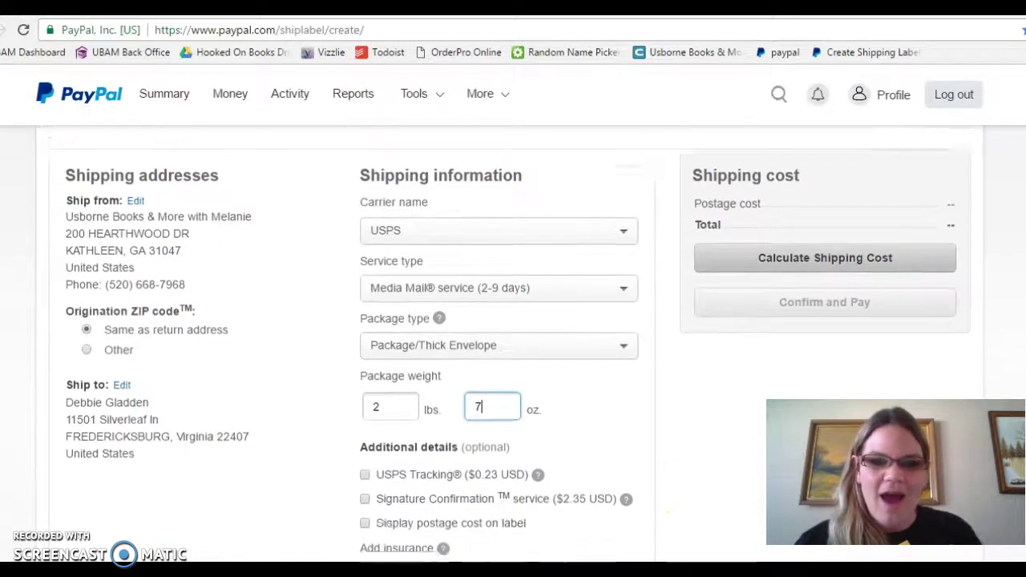
pyautogui.scroll(-2, 449, 351)
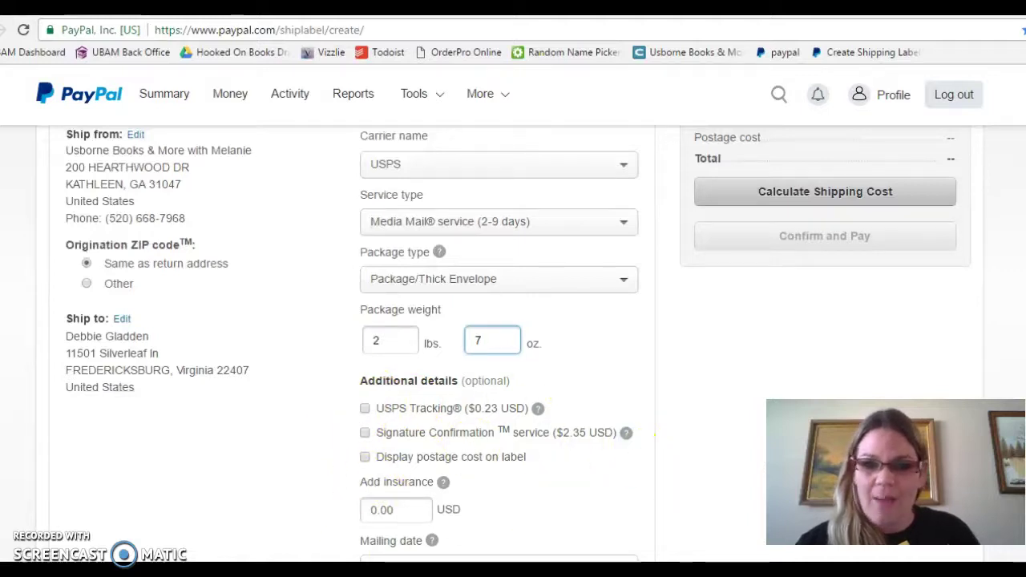
pyautogui.scroll(-2, 513, 345)
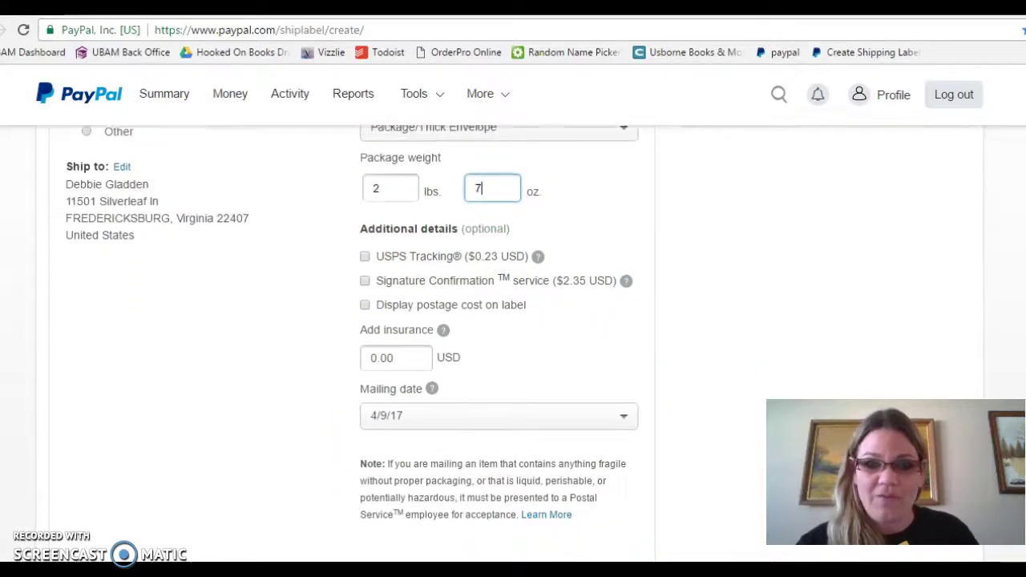
pyautogui.scroll(3, 826, 287)
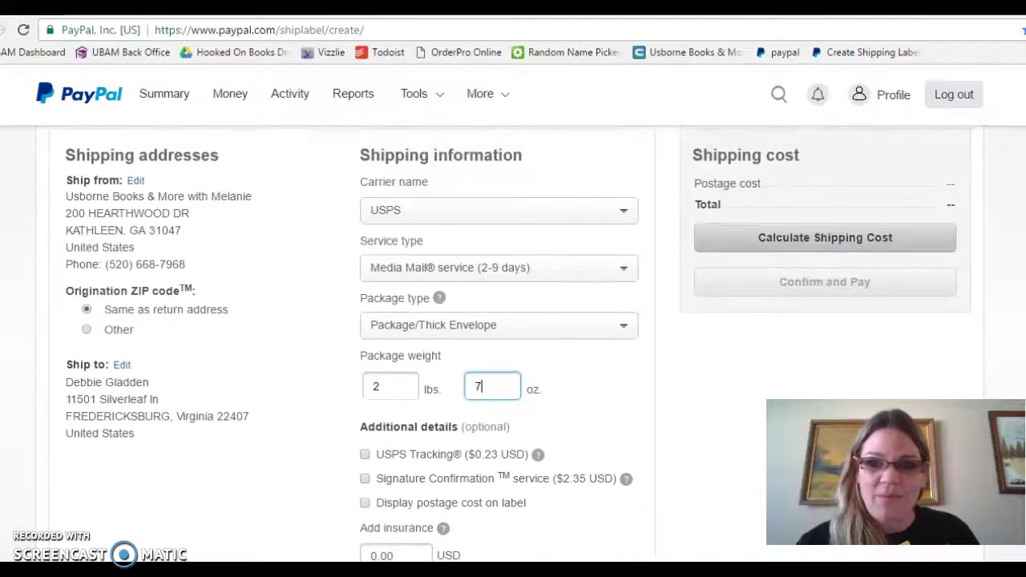
# Calculate the shipping cost, review the $3.61 total, and switch to the desktop.
pyautogui.click(826, 287)
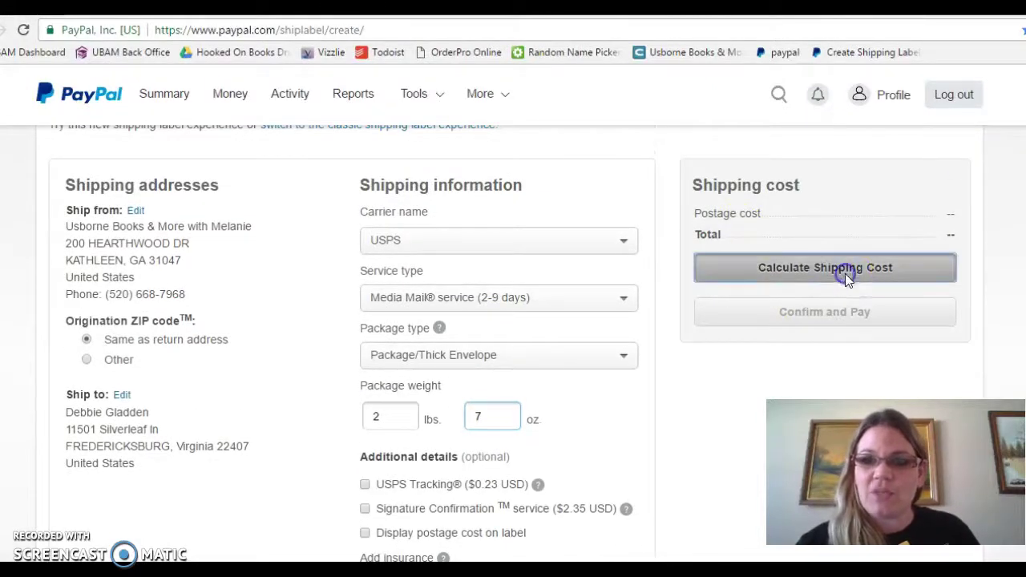
pyautogui.scroll(-1, 845, 277)
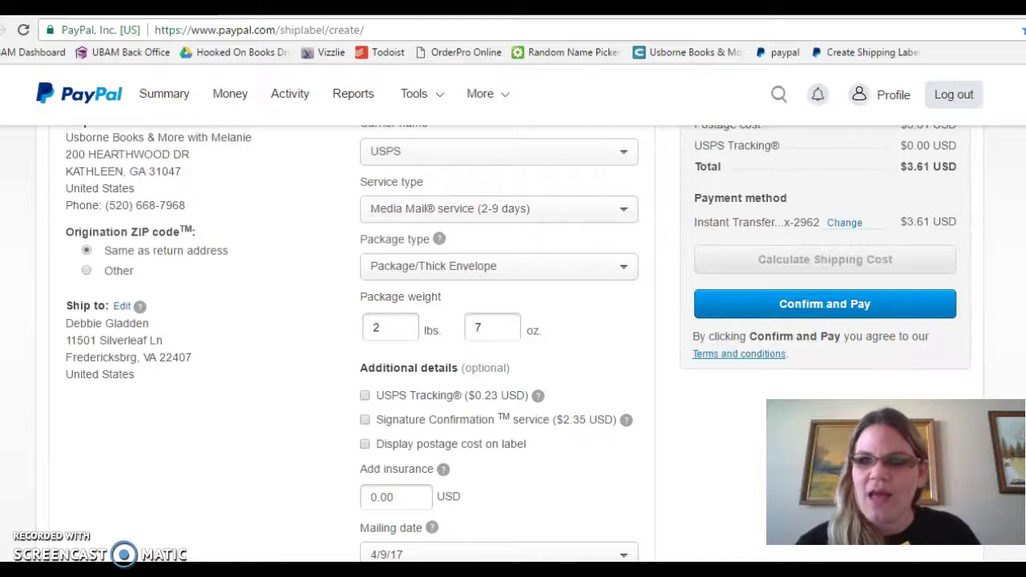
pyautogui.scroll(1, 513, 345)
pyautogui.scroll(1, 514, 345)
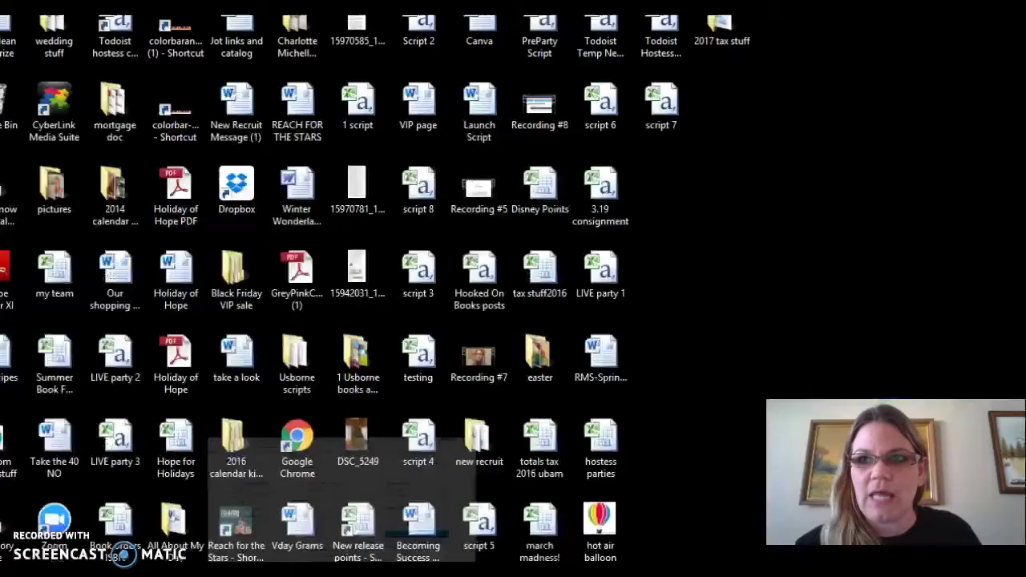
pyautogui.click(571, 141)
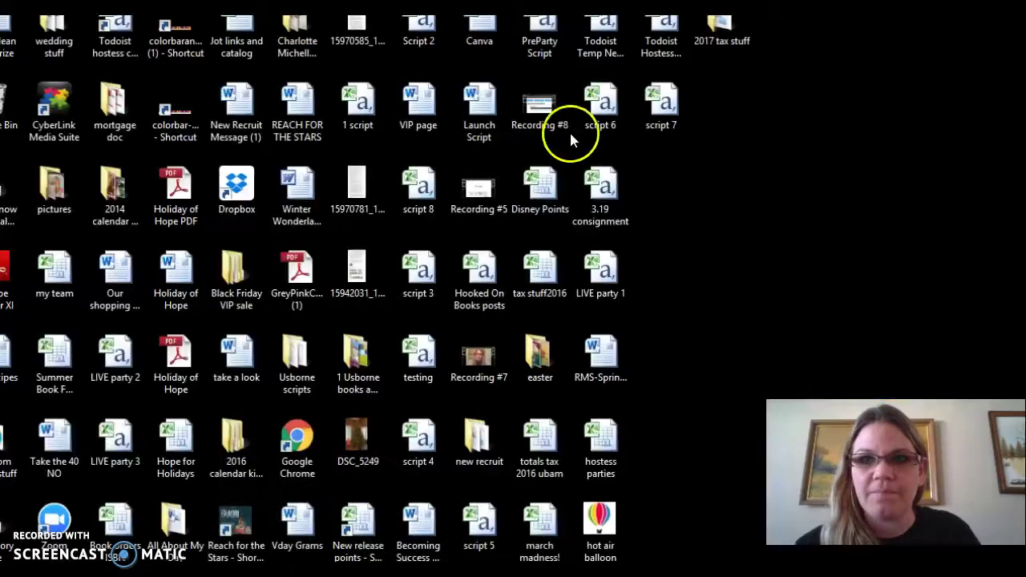
# Open 2017 tax stuff, then Read across america 3.2, and open the first label PDF.
pyautogui.click(733, 35)
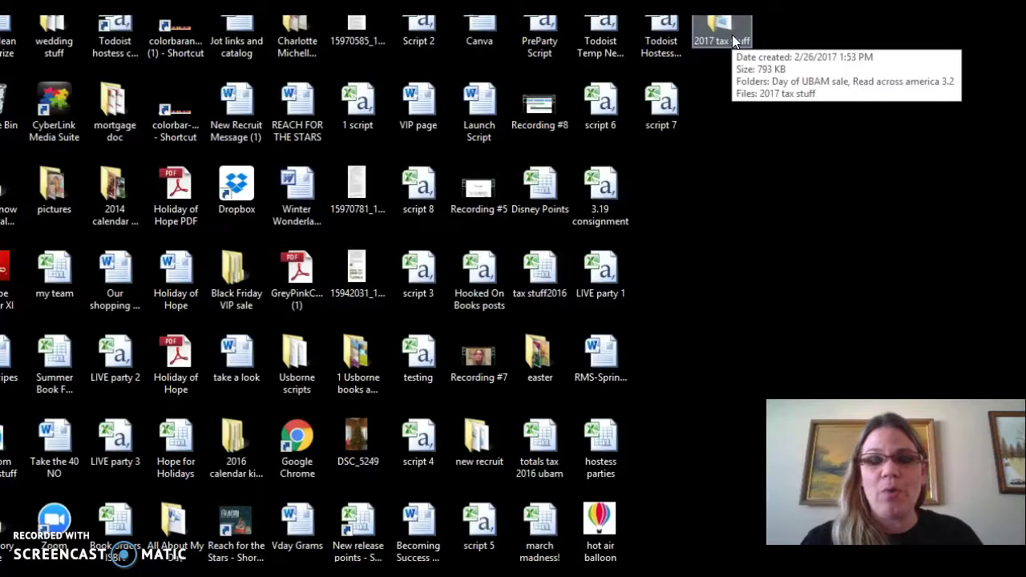
pyautogui.doubleClick(732, 35)
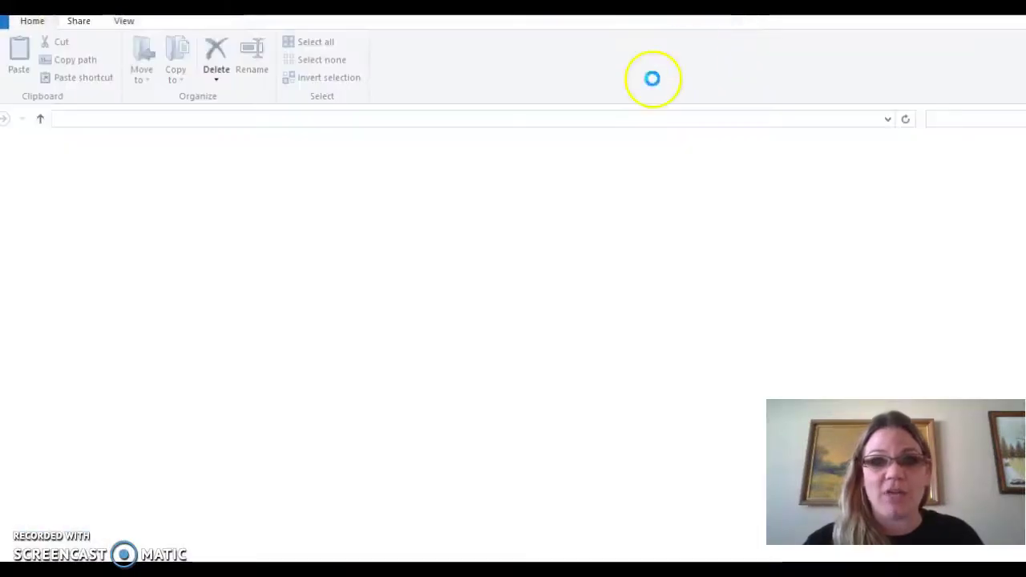
pyautogui.click(165, 168)
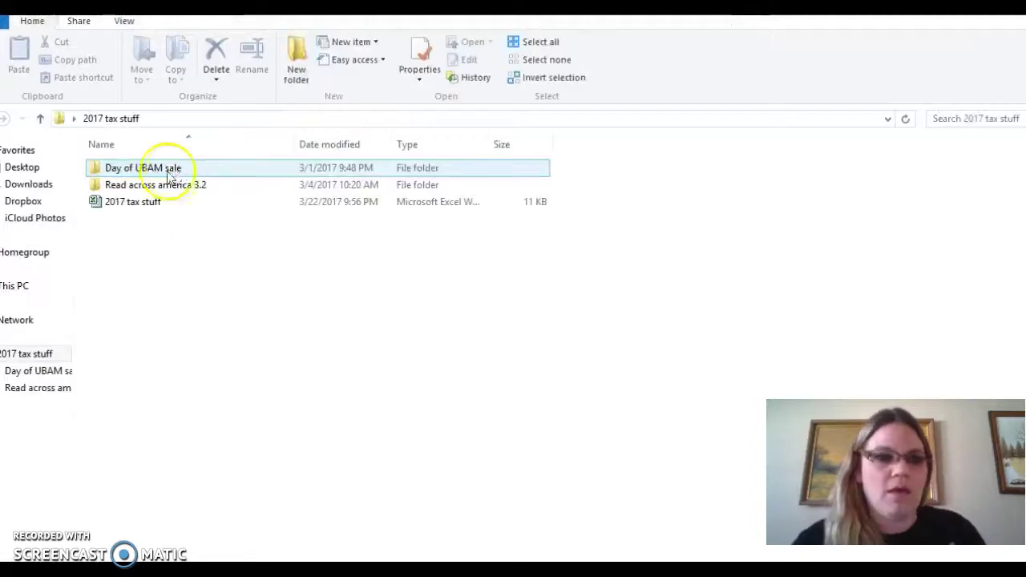
pyautogui.click(144, 201)
pyautogui.click(154, 190)
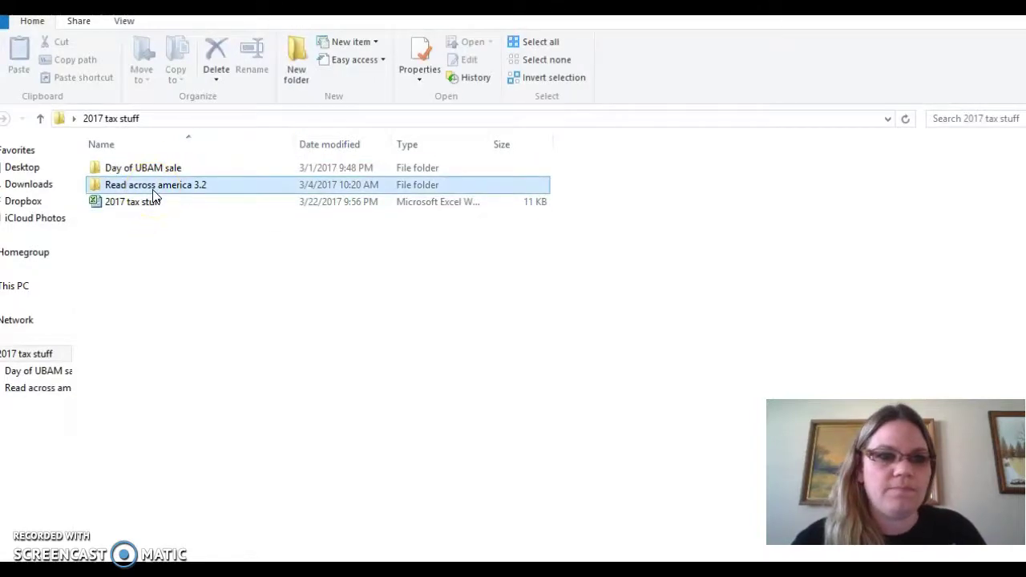
pyautogui.doubleClick(153, 190)
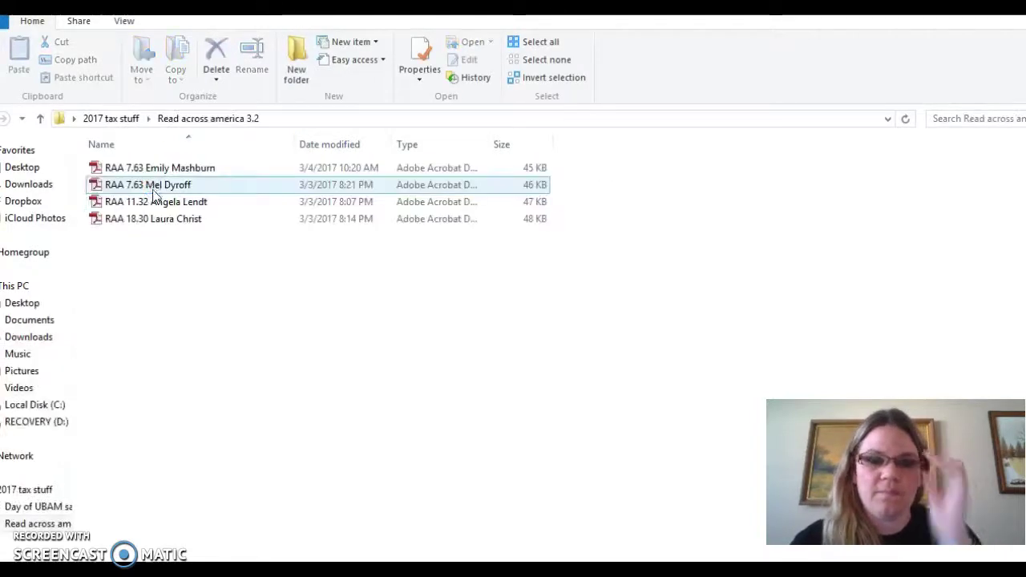
pyautogui.click(224, 187)
pyautogui.doubleClick(196, 168)
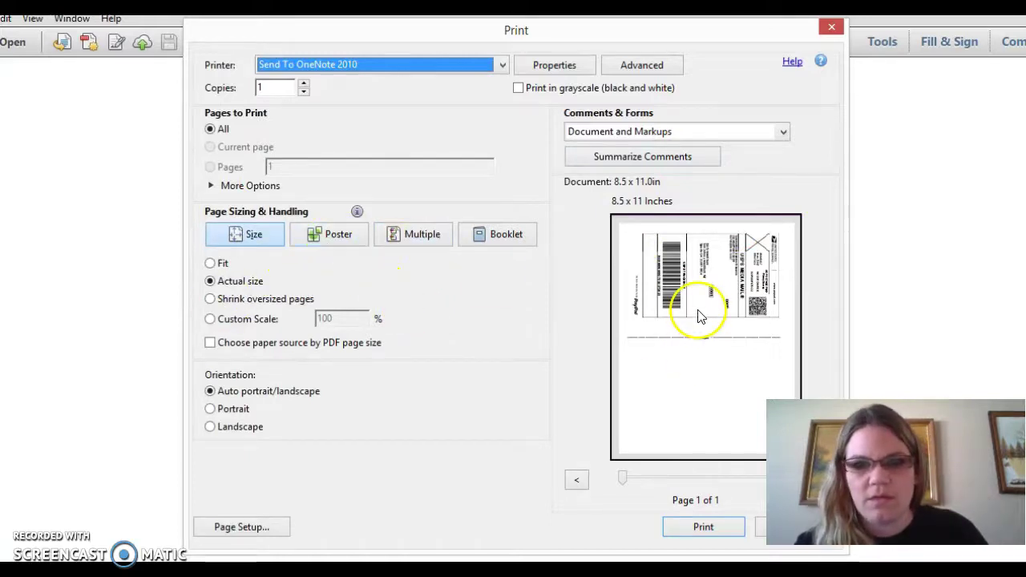
# Cancel the Print dialog, leaving the Media Mail label PDF displayed.
pyautogui.click(762, 532)
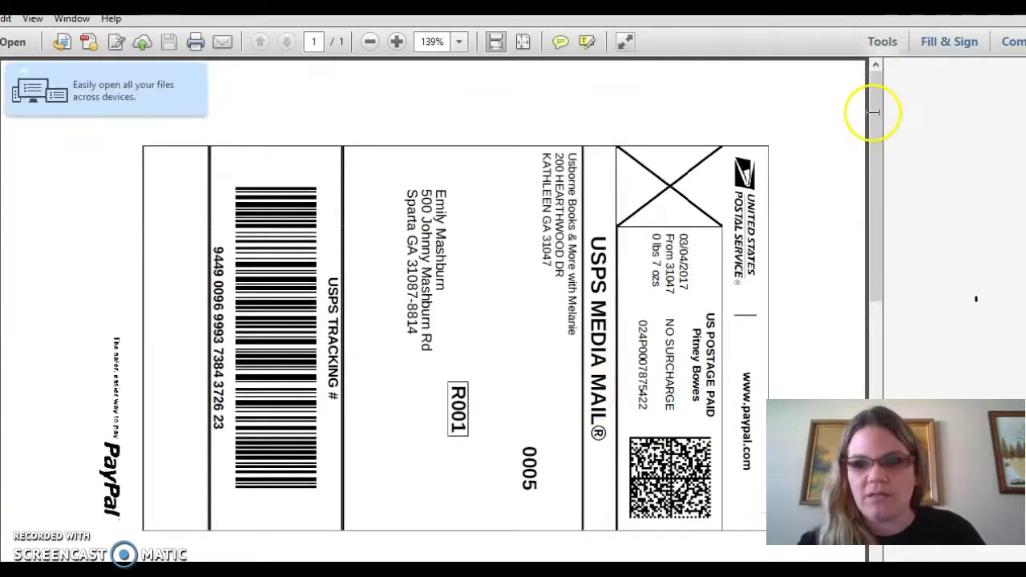
# Zoom out from 139% to 114% so the whole label fits on screen.
pyautogui.click(892, 159)
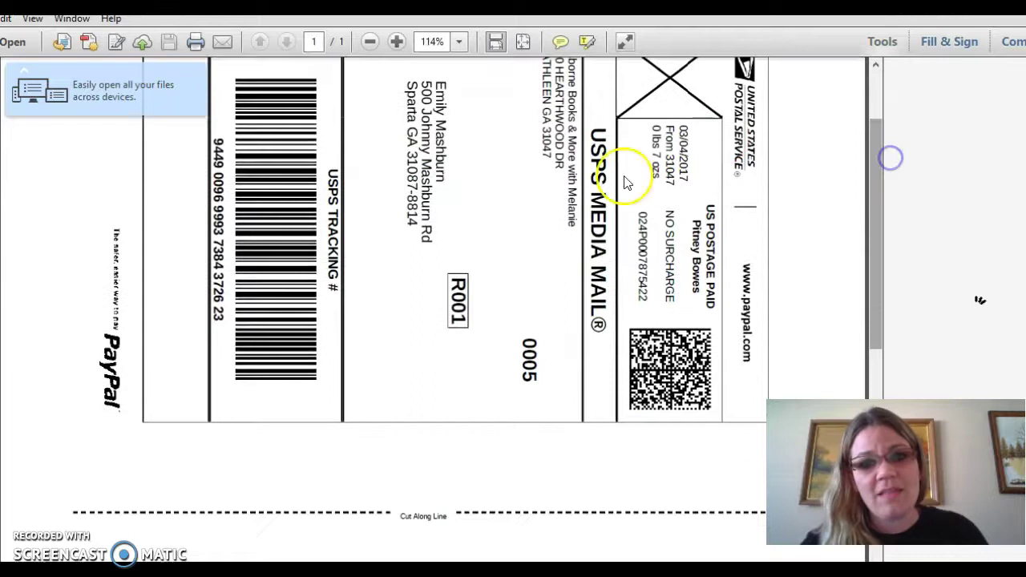